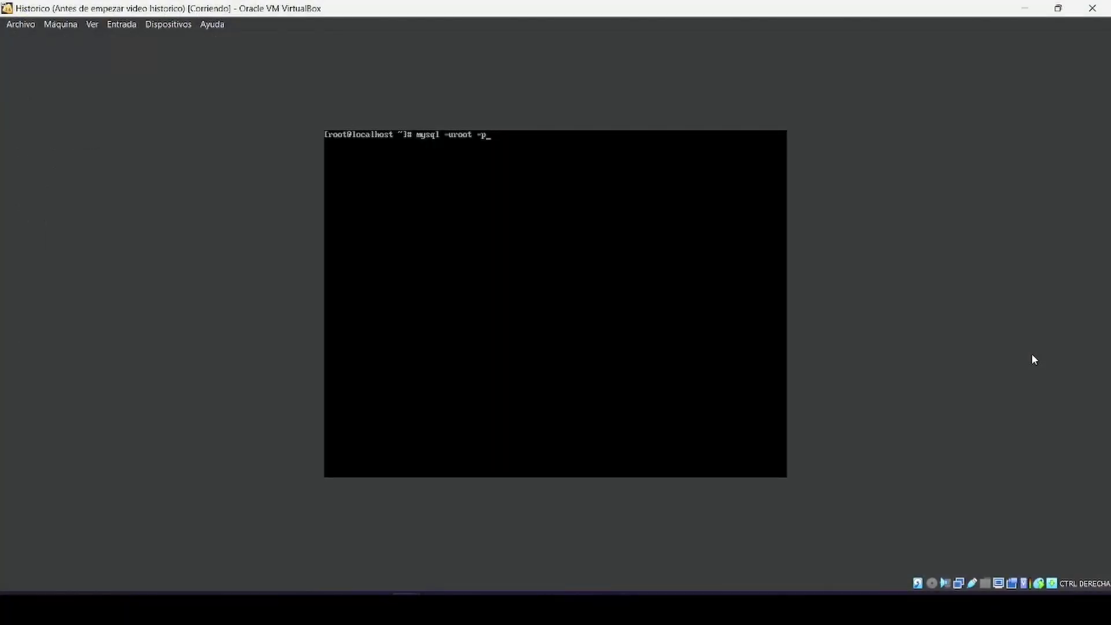
Step: Log in to MySQL as root with the account password and create the database historiconodo1
key("Return")
key("Return")
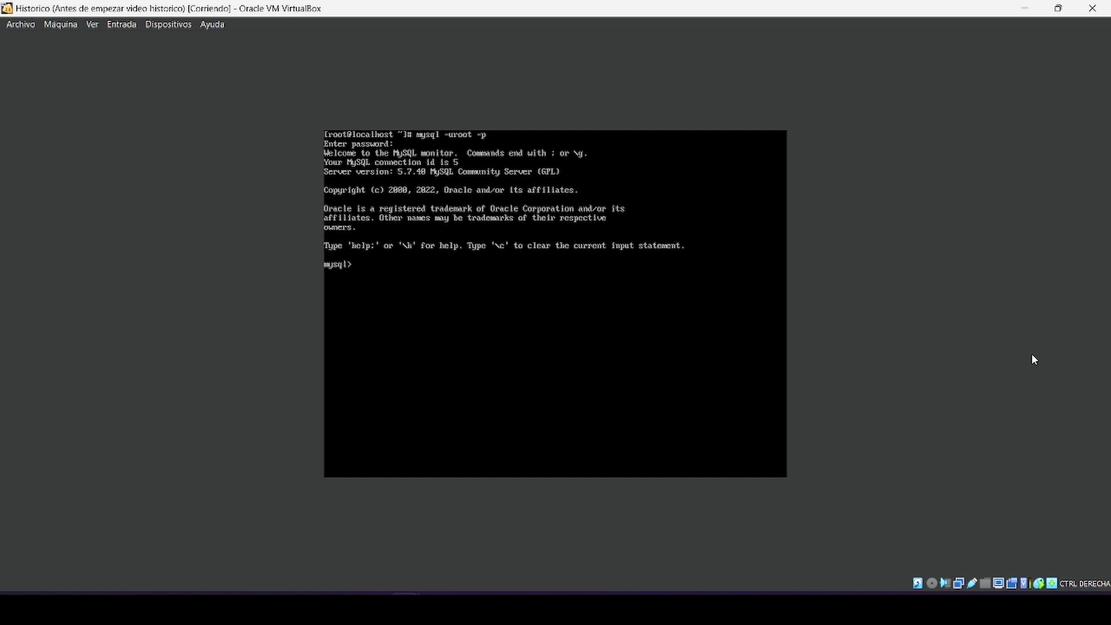
type("create database historiconodo")
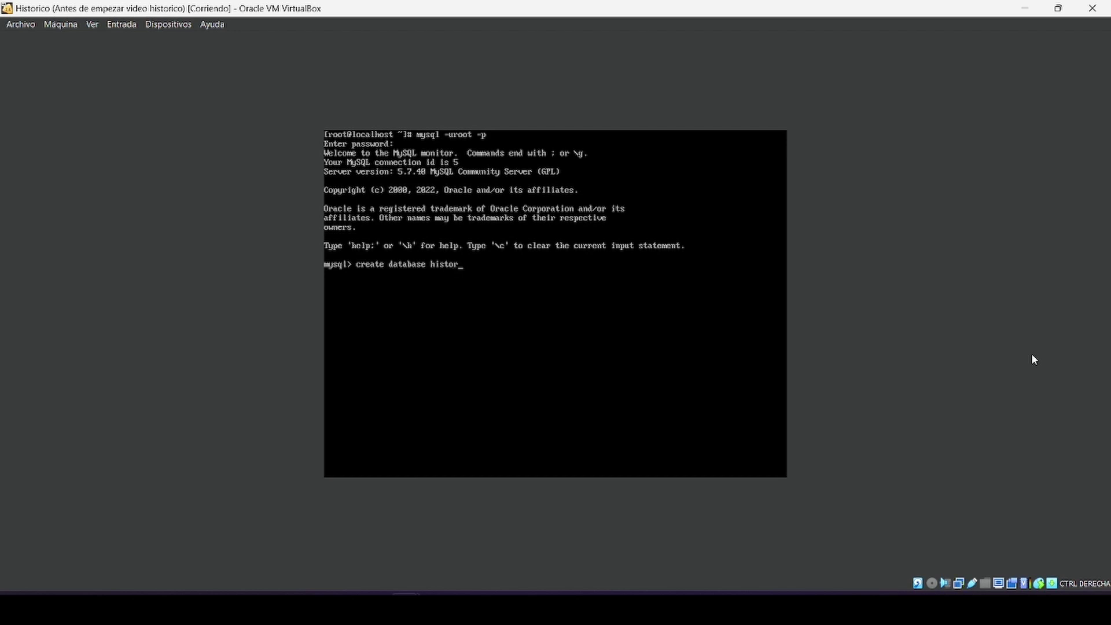
type("1")
type(";")
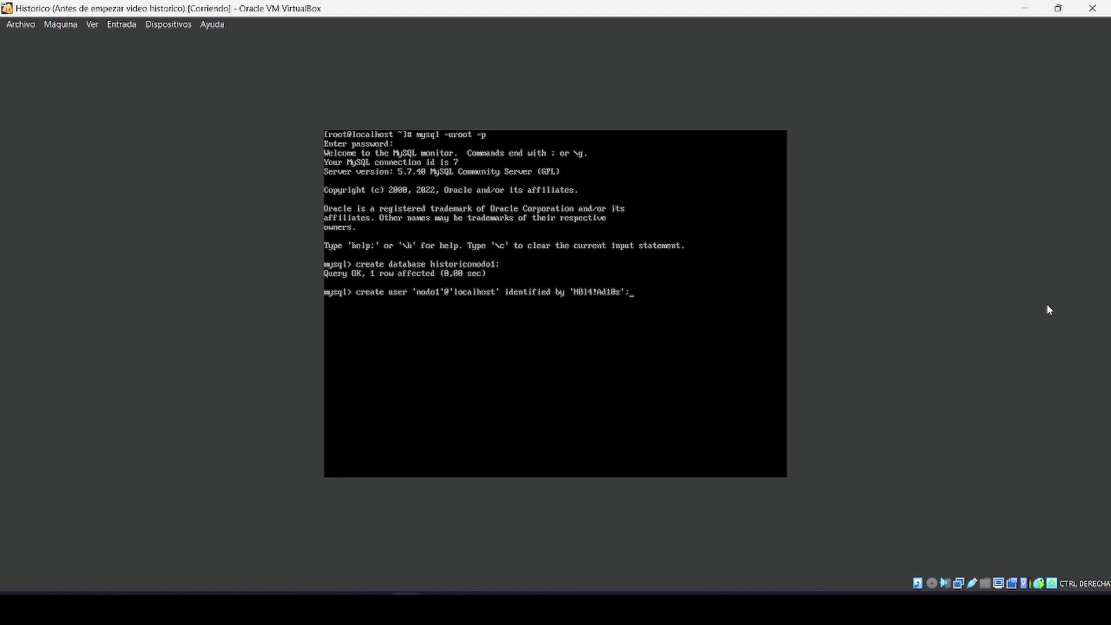
Step: Create the MySQL user 'nodo1'@'localhost' with a password and grant 'nodo1'@'%' all privileges on historiconodo1.*
key("Return")
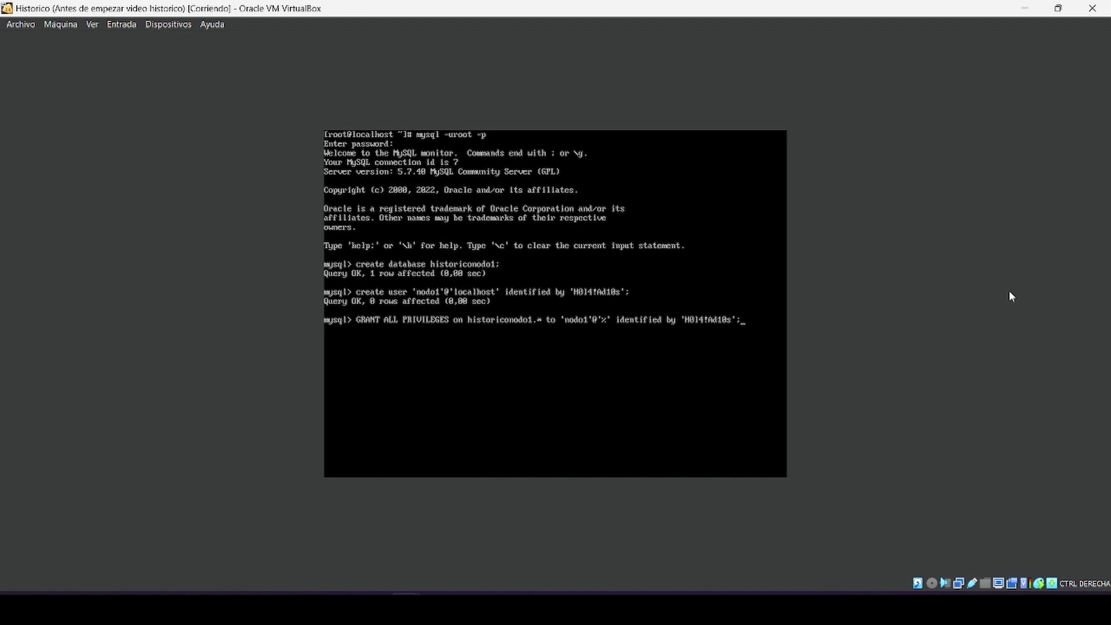
key("Return")
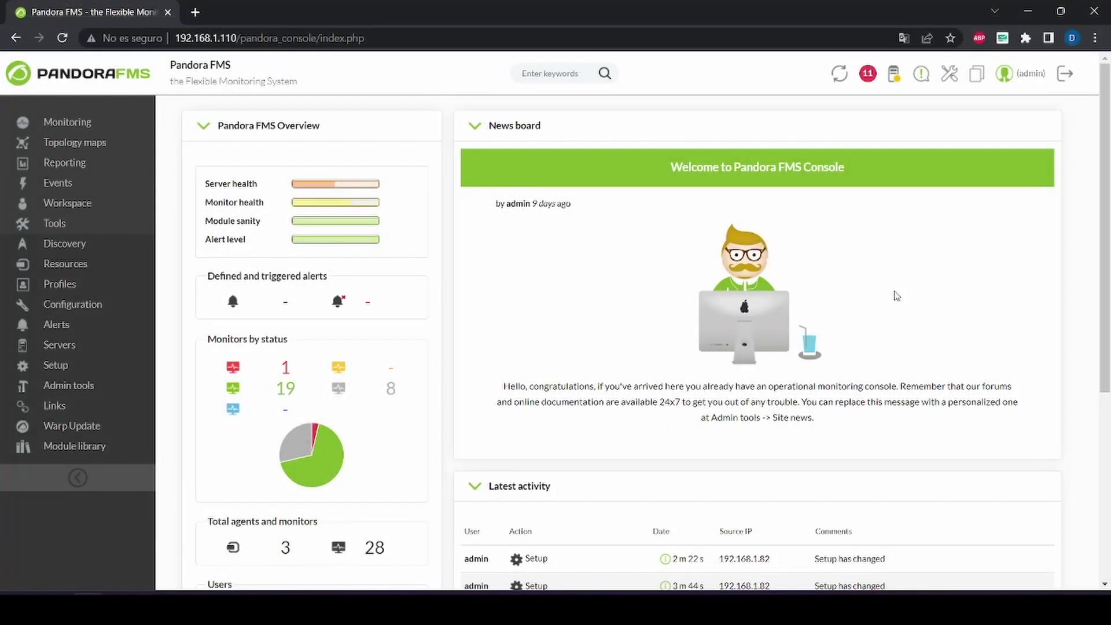
Step: In the Pandora FMS console, enable the historical database with host 192.168.1.111, port 3306, database historiconodo1, user nodo1 and the database password
mouse_move(91, 372)
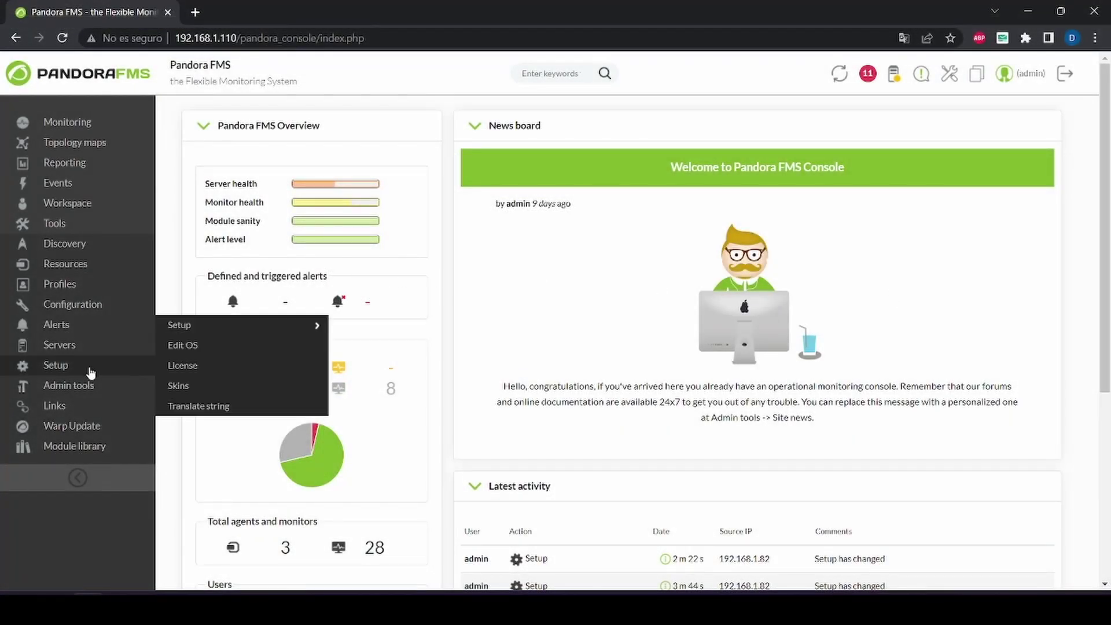
mouse_move(204, 328)
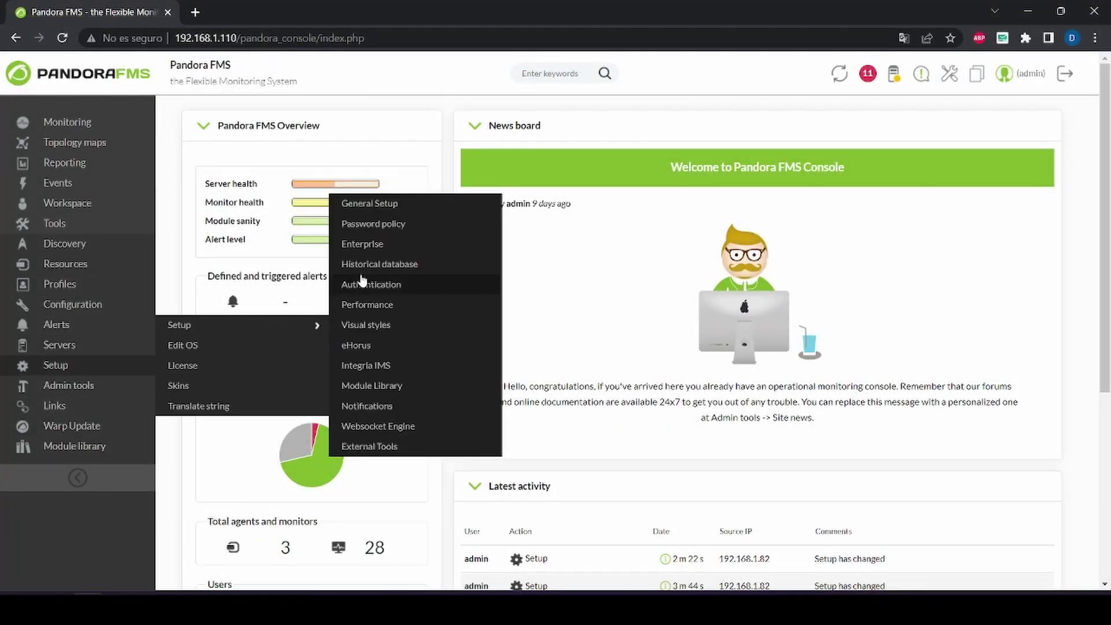
left_click(397, 264)
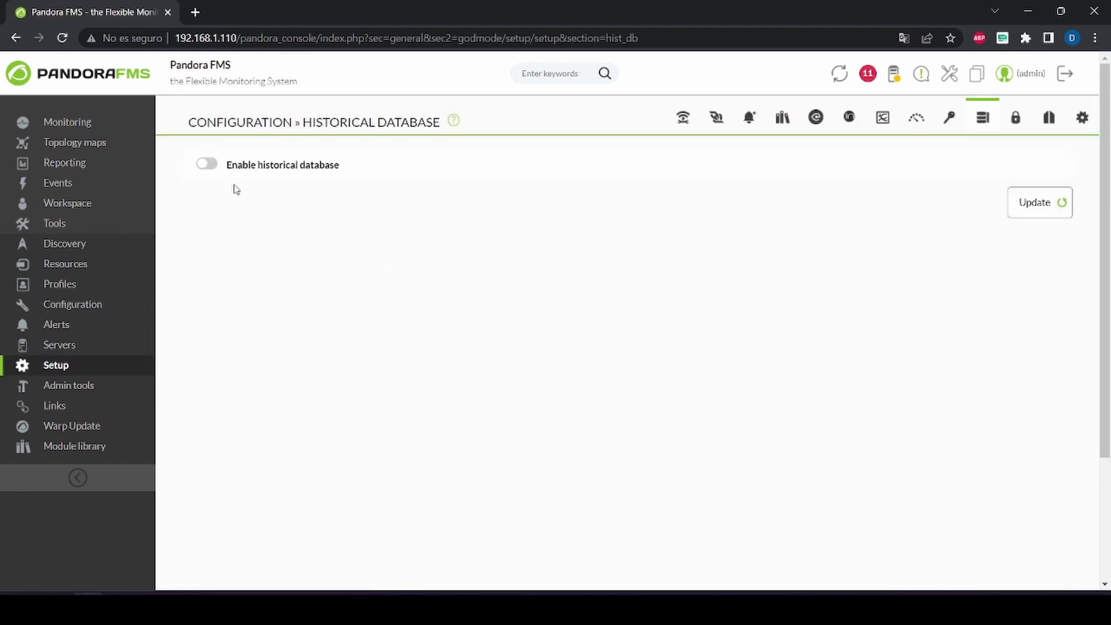
left_click(211, 164)
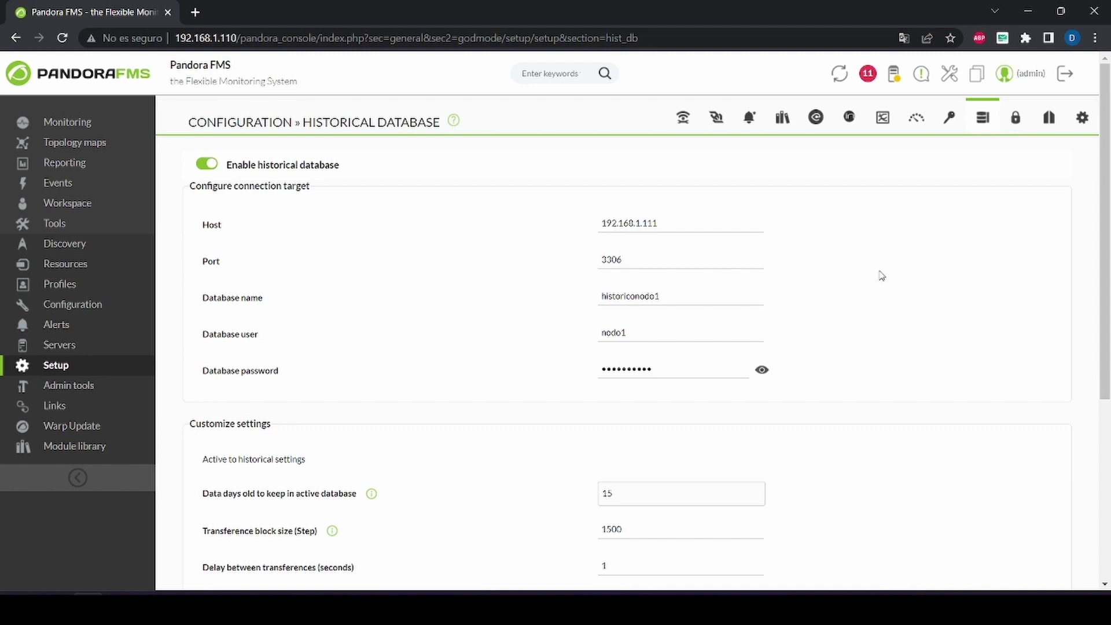
Step: Save the historical database configuration and accept testing the connection and applying the schema
scroll(902, 295, "down", 5)
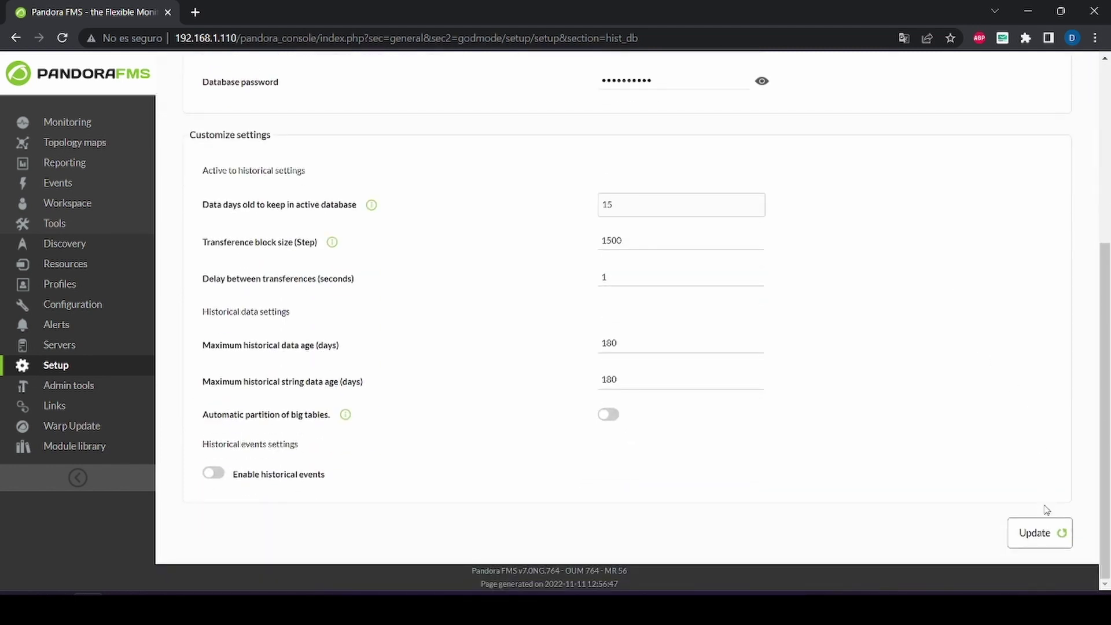
left_click(1037, 535)
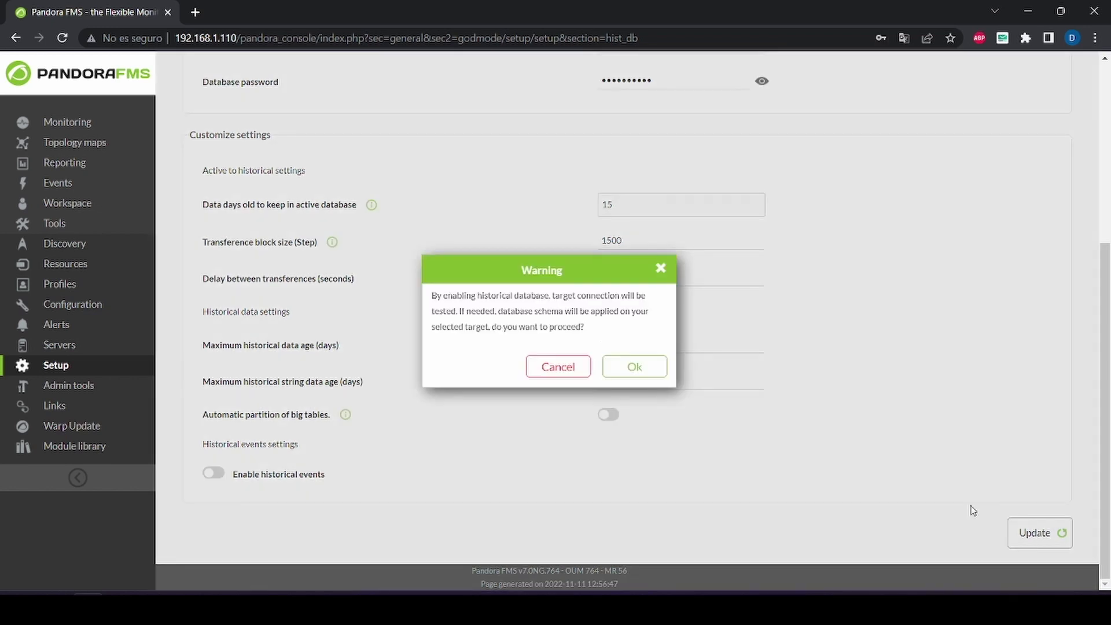
left_click(637, 369)
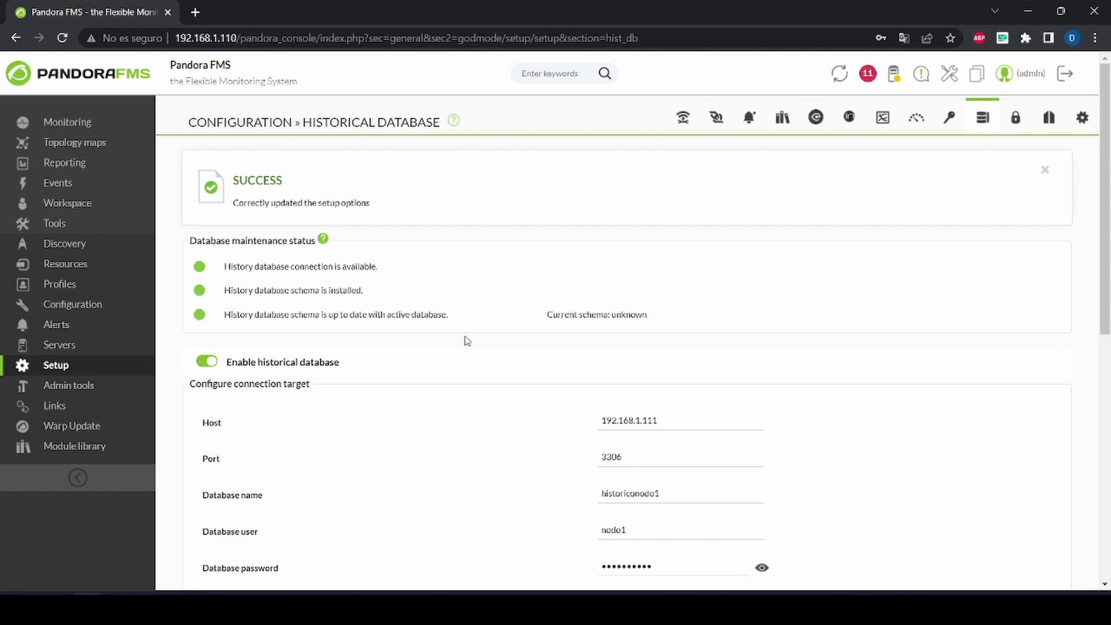
Step: Review the history database status, the retention days for active data and the maximum historical data age
scroll(483, 333, "down", 3)
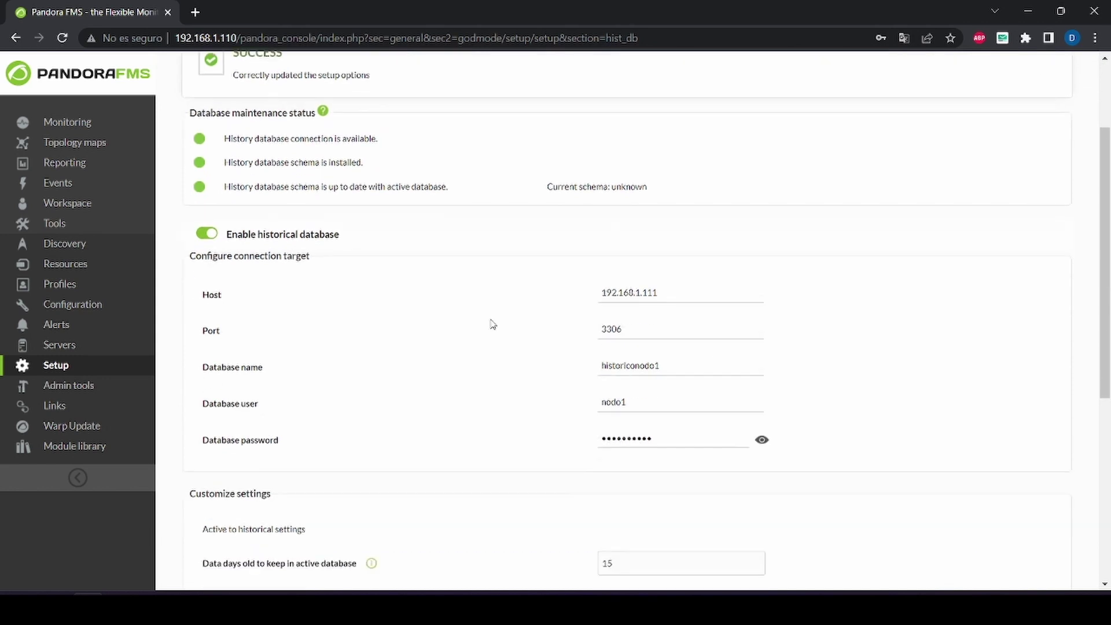
scroll(492, 324, "down", 5)
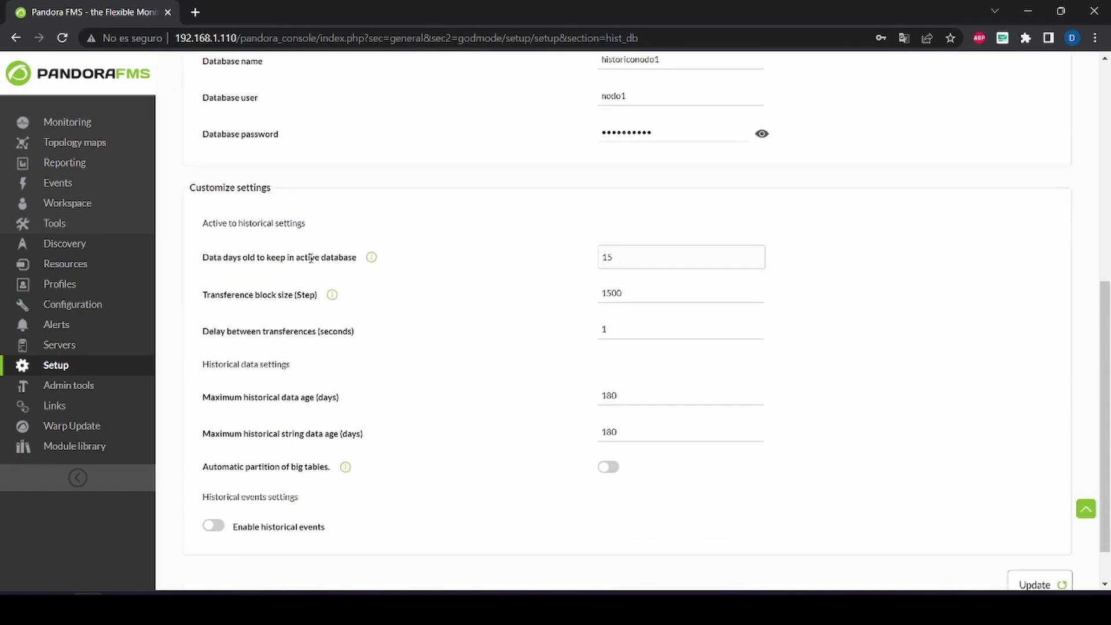
left_click_drag(171, 190, 283, 197)
left_click(282, 196)
left_click_drag(200, 257, 357, 243)
left_click(362, 230)
mouse_move(372, 258)
left_click_drag(194, 397, 345, 403)
left_click(345, 403)
Step: Switch the automatic partition of big tables on and back off
left_click(607, 467)
scroll(527, 422, "down", 1)
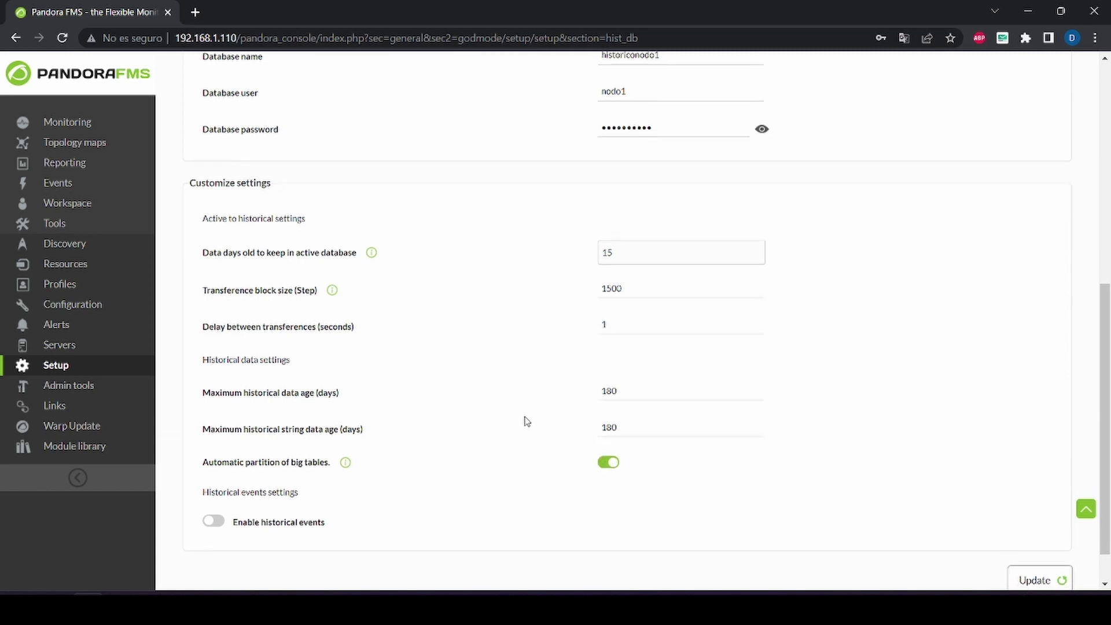
scroll(527, 422, "down", 1)
left_click(612, 414)
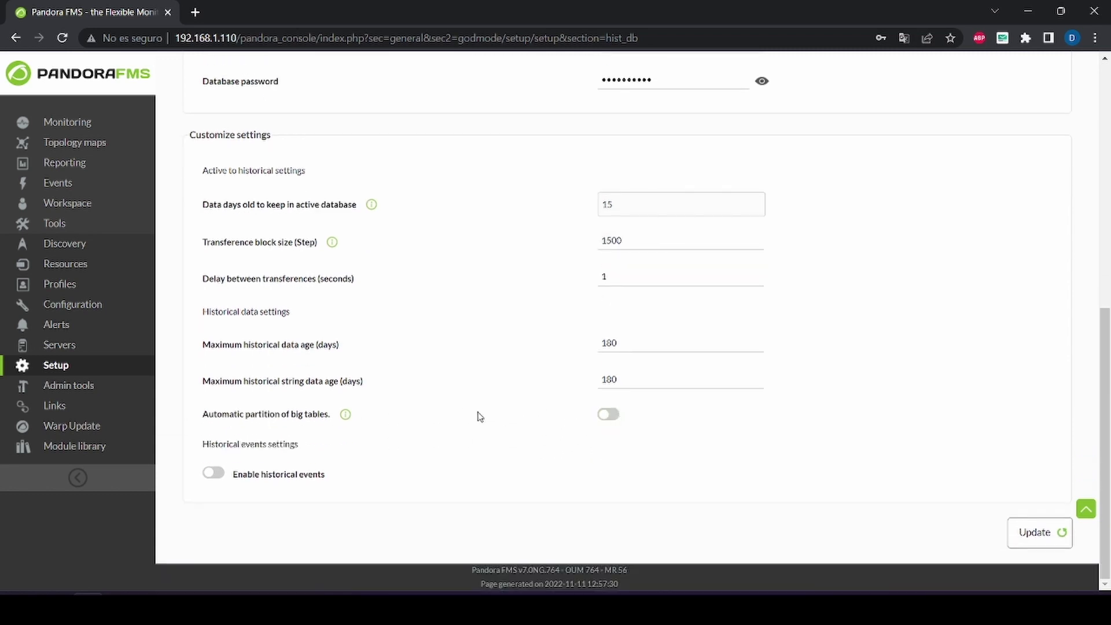
Step: Enable historical events in the historical database settings
mouse_move(345, 415)
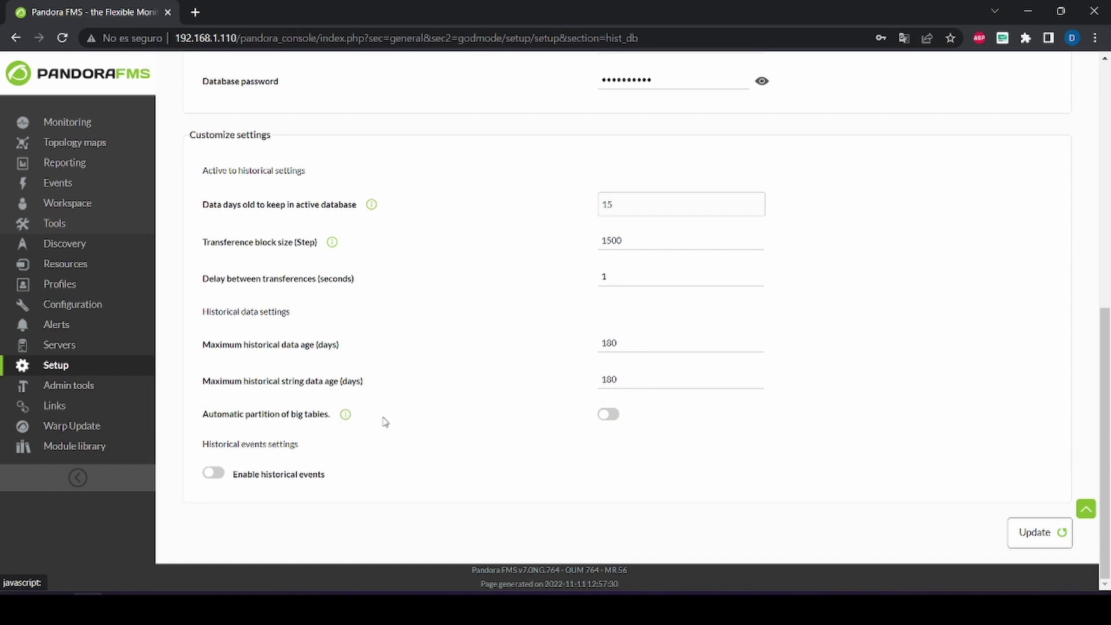
left_click(214, 473)
scroll(290, 461, "down", 1)
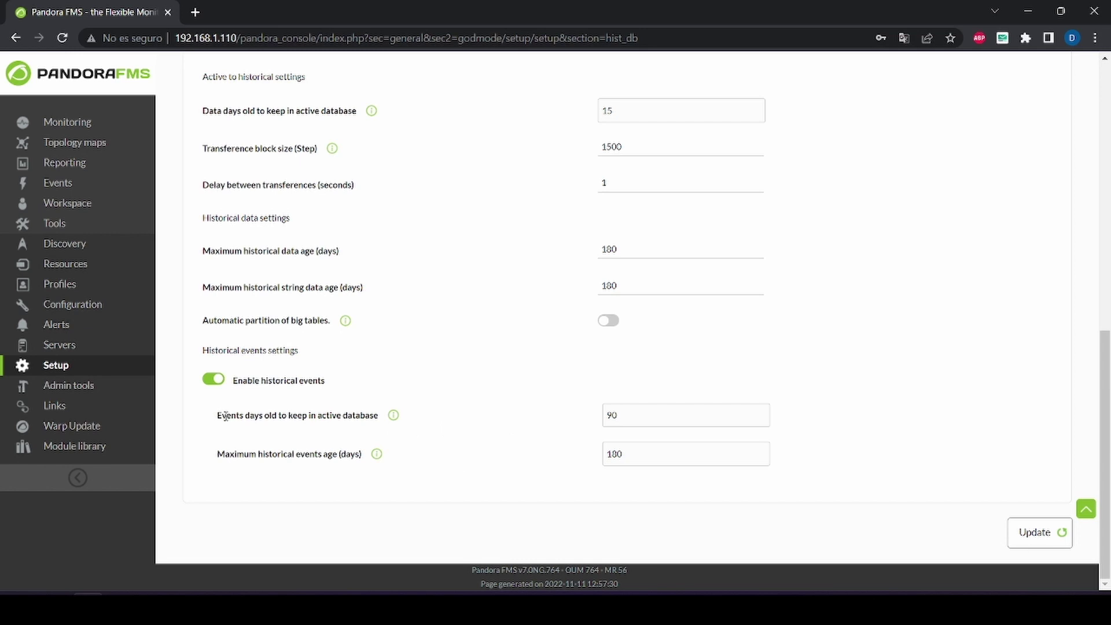
mouse_move(380, 454)
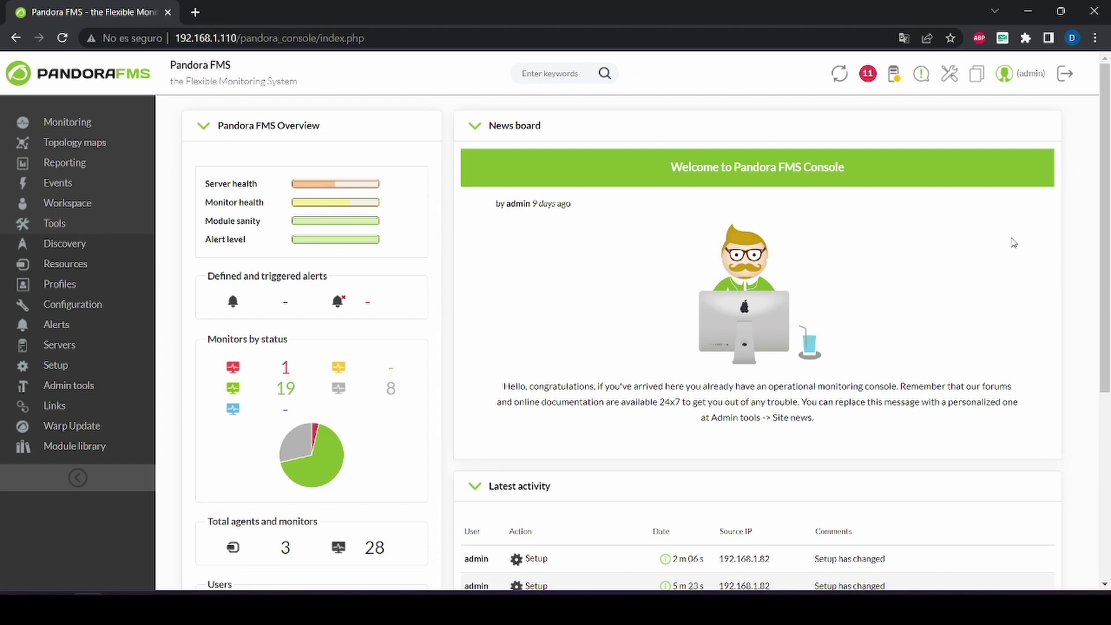
Step: Switch to the PANDORA server terminal and inspect the cron script /etc/cron.hourly/pandora_db in nano, then exit
key("alt+Tab")
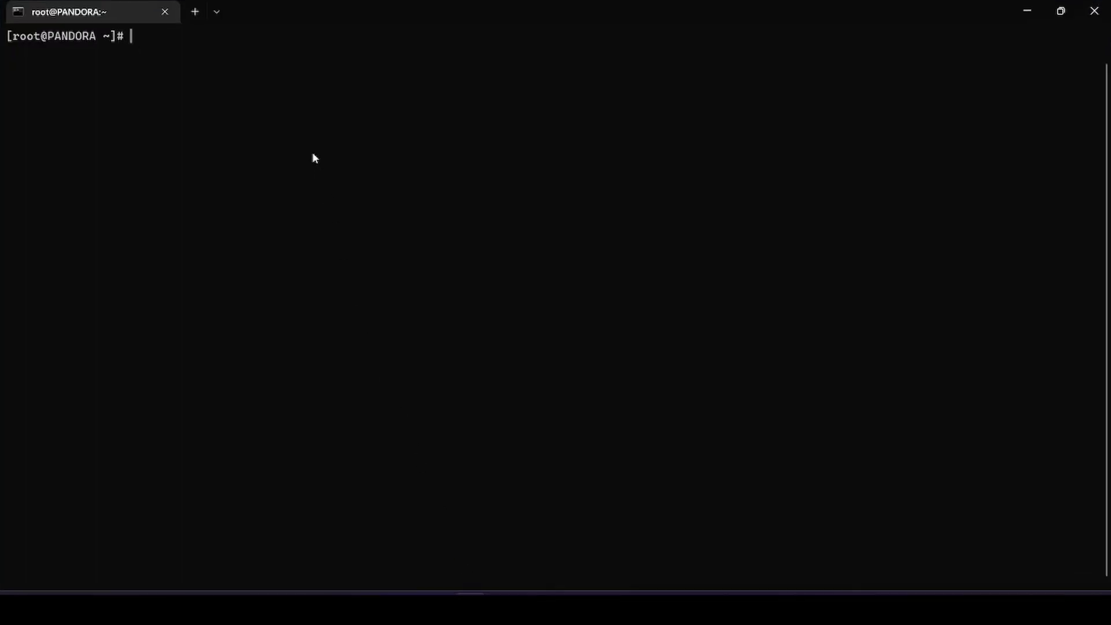
key("Up")
key("Up")
key("BackSpace")
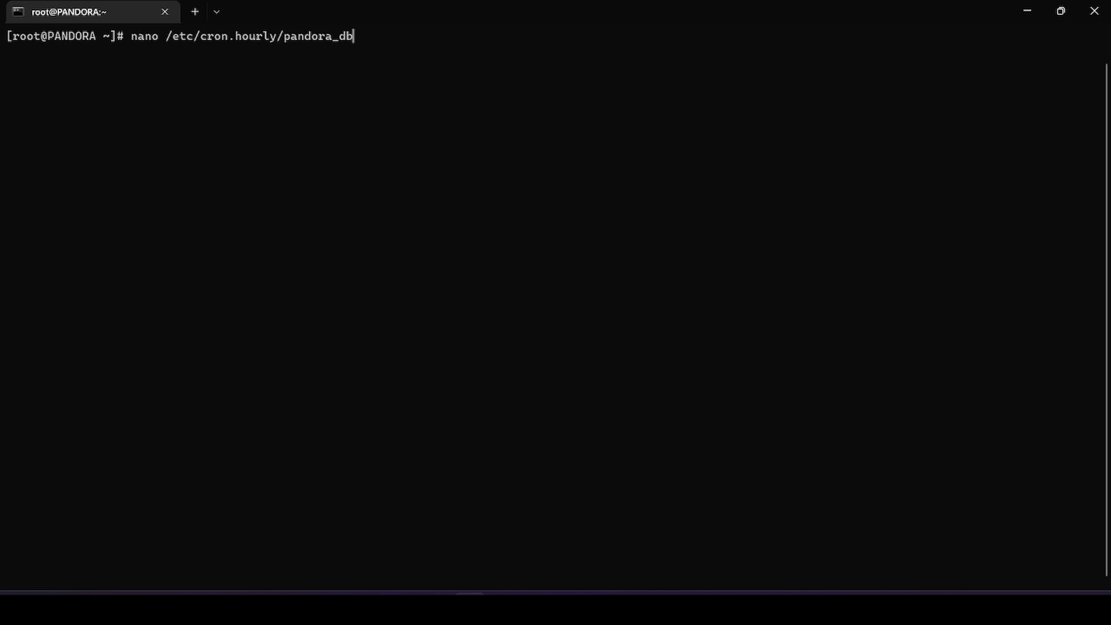
key("Return")
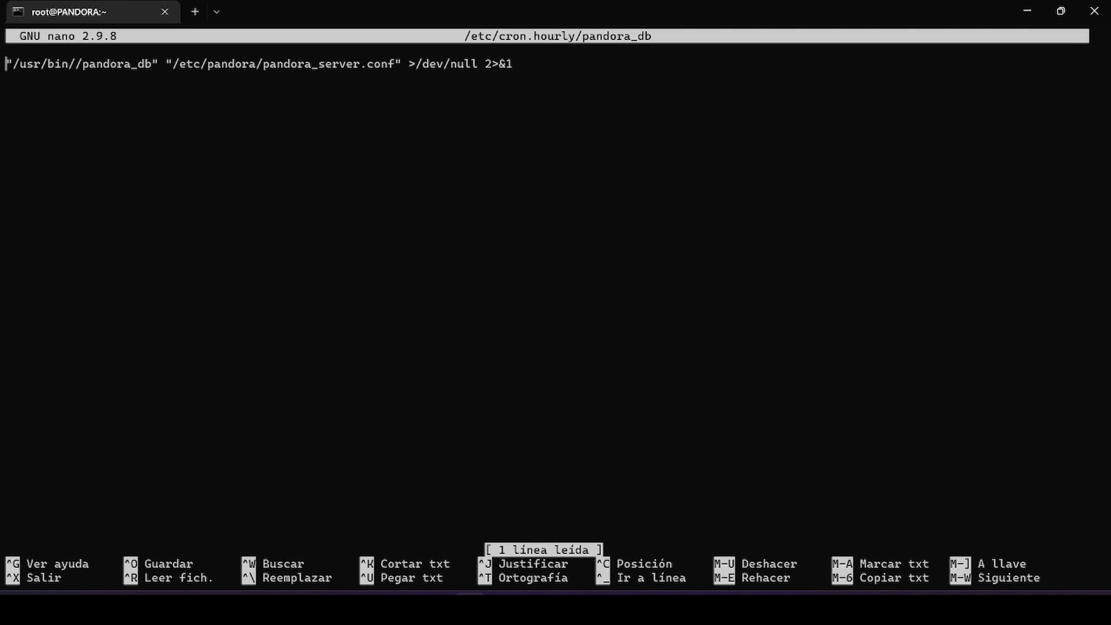
key("ctrl+x")
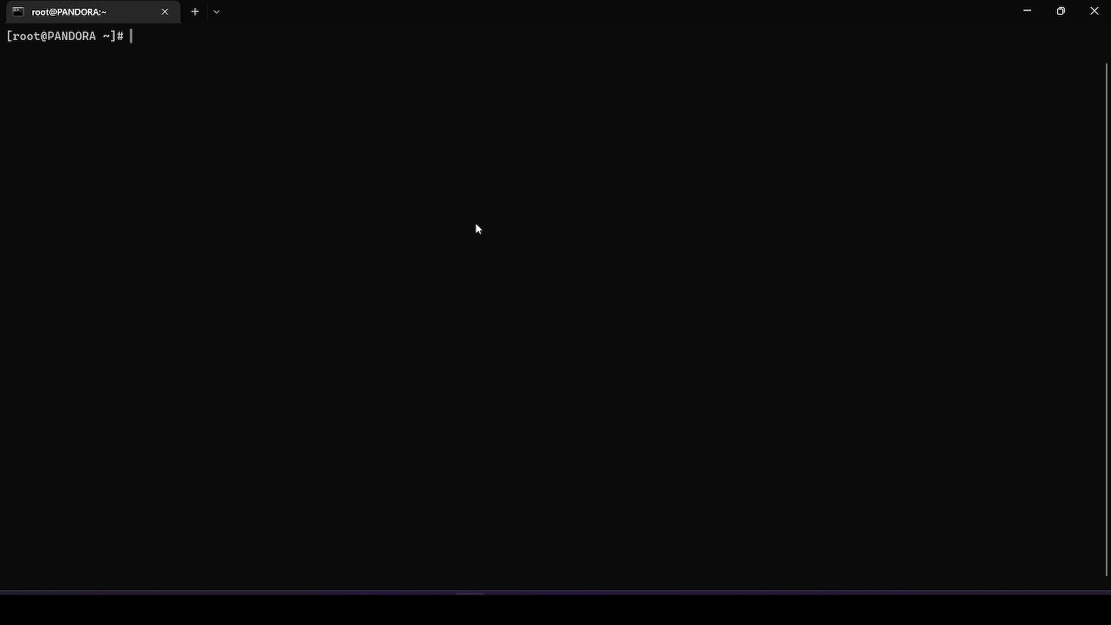
Step: Run the database maintenance script manually with "/usr/bin//pandora_db" "/etc/pandora/pandora_server.conf"
key("ctrl+v")
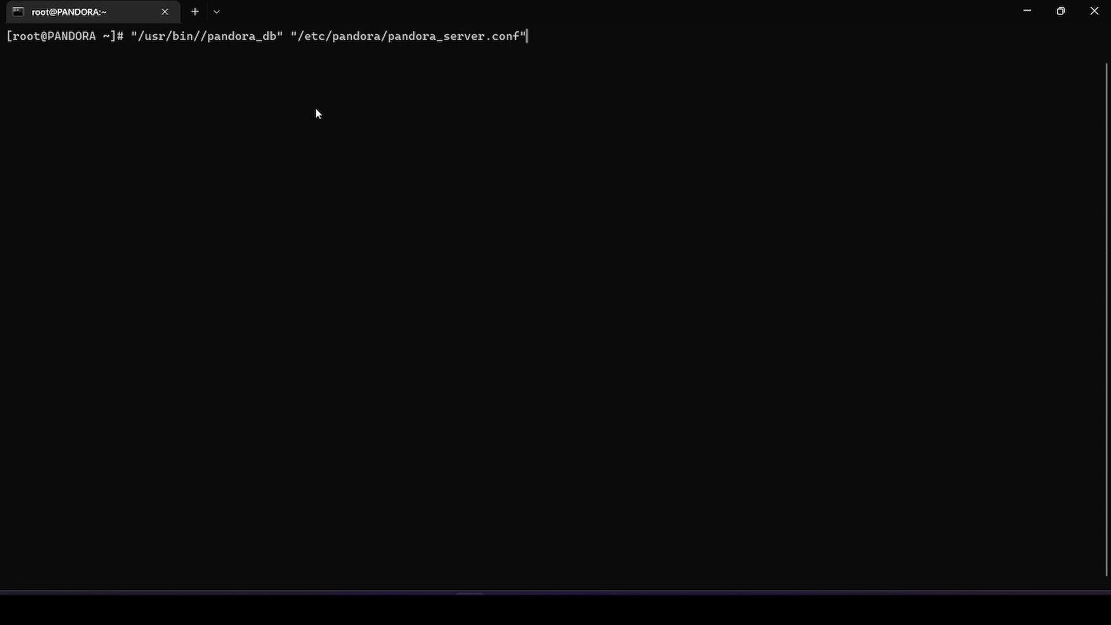
key("Return")
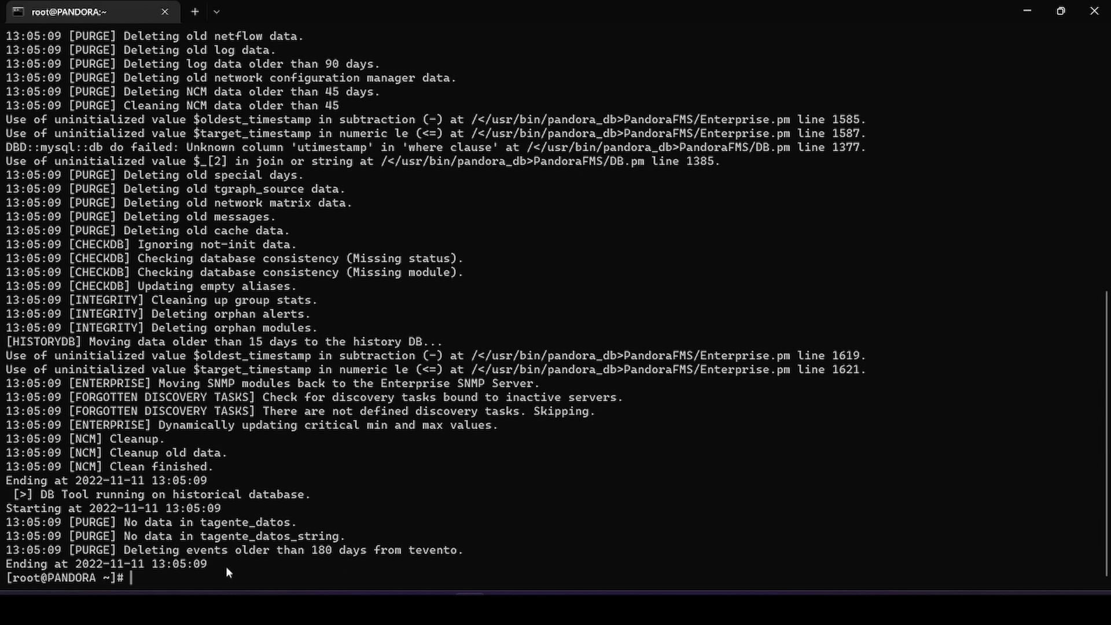
Step: Return to the Pandora FMS console and check the database maintenance status in the performance setup
key("alt+Tab")
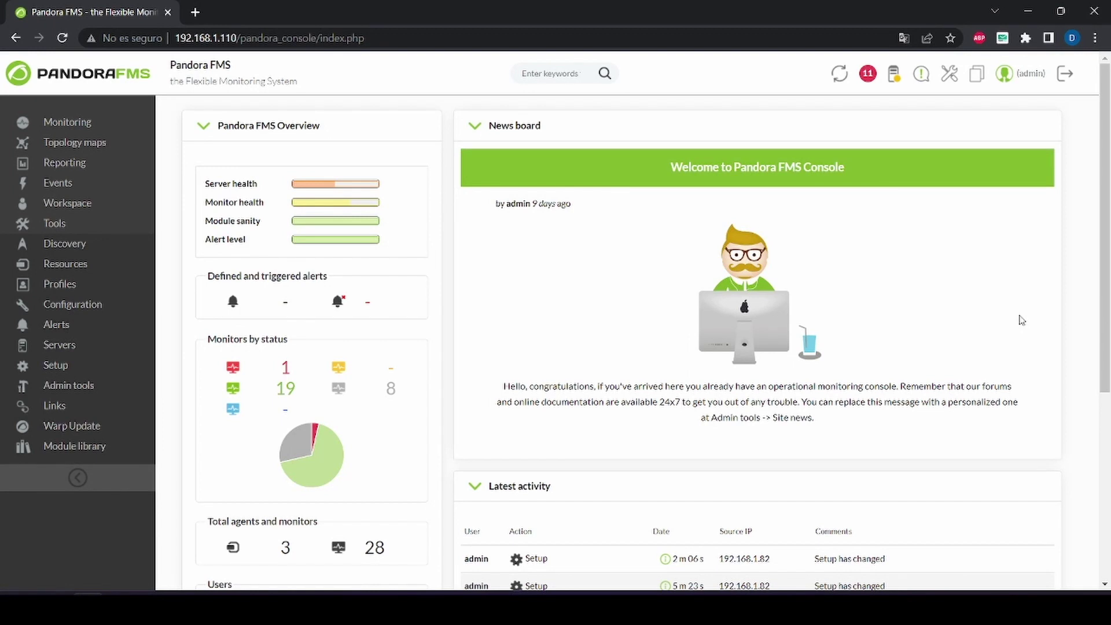
mouse_move(68, 366)
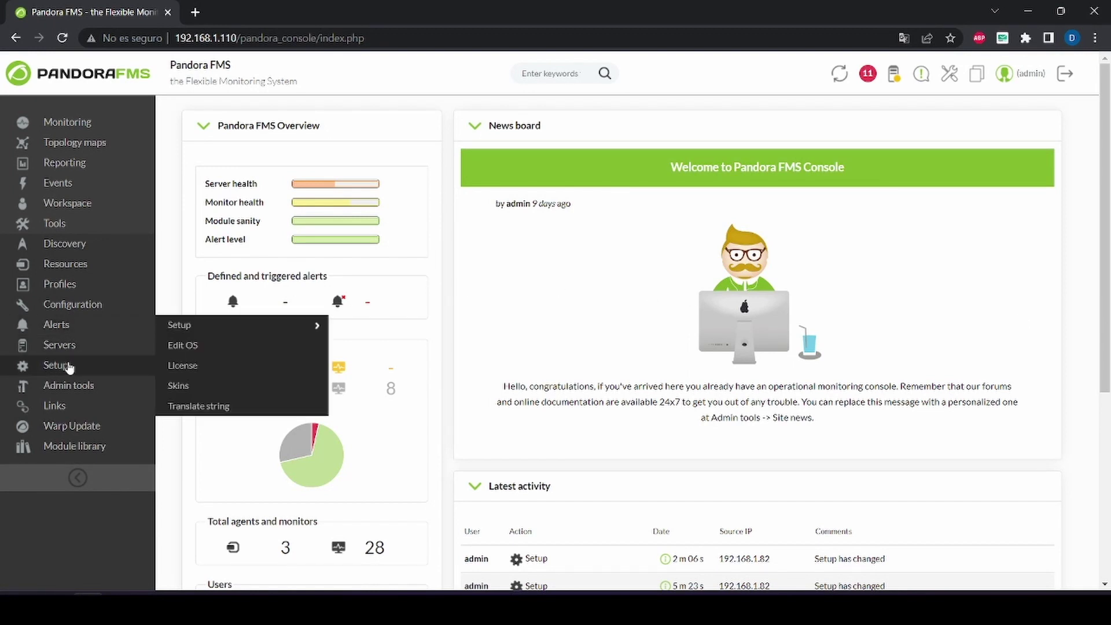
mouse_move(191, 324)
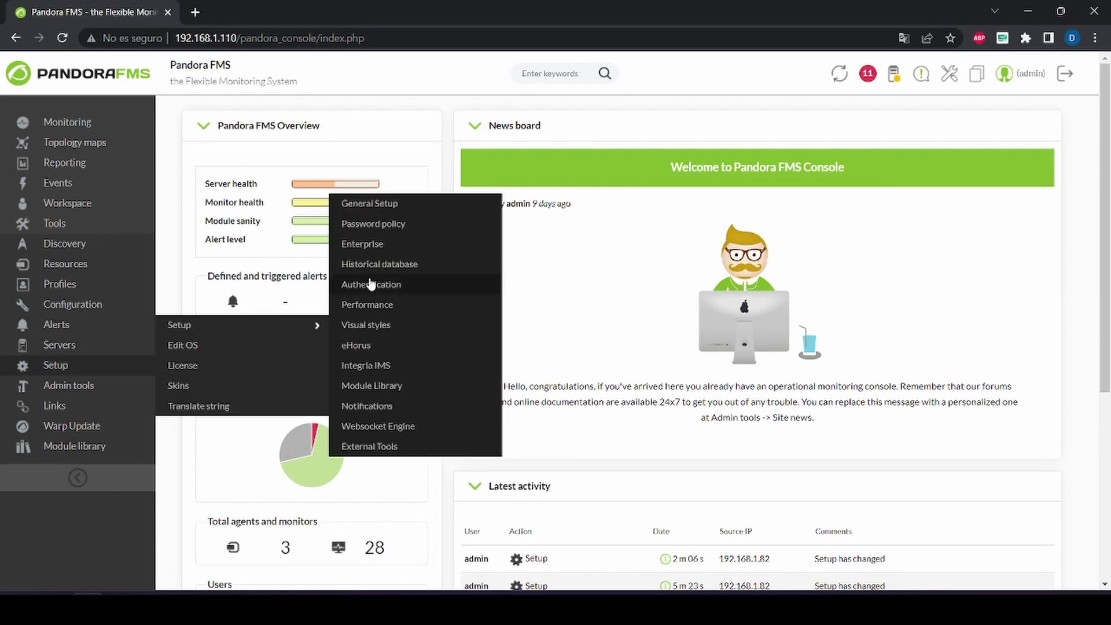
left_click(399, 304)
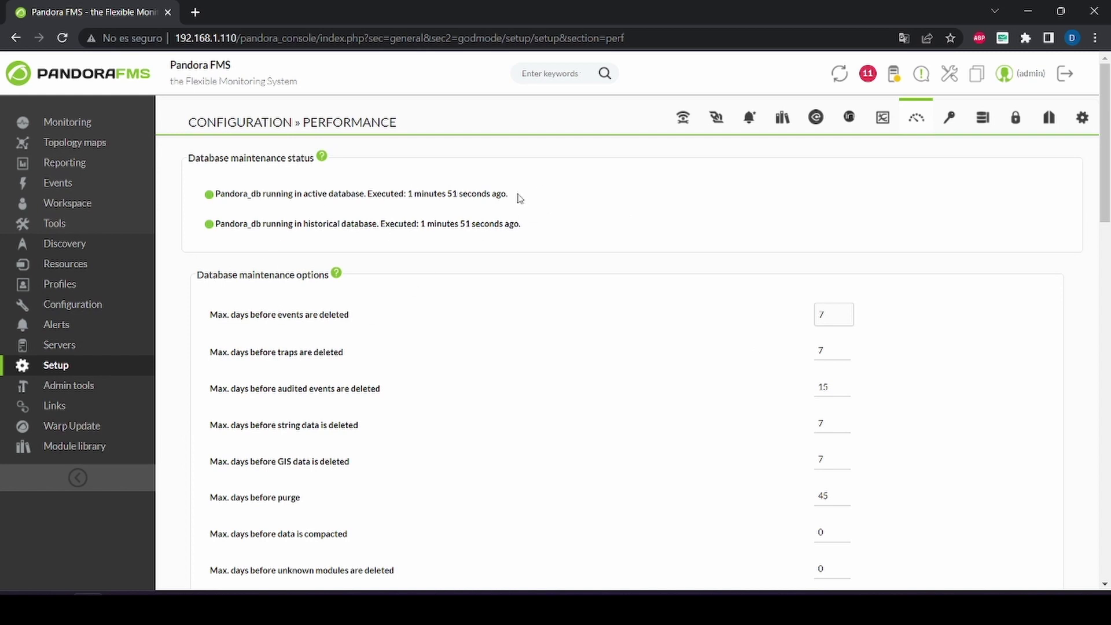
left_click_drag(508, 194, 443, 224)
left_click(282, 211)
Step: Review the active database, historical database and other maintenance options of the performance setup
scroll(684, 297, "down", 5)
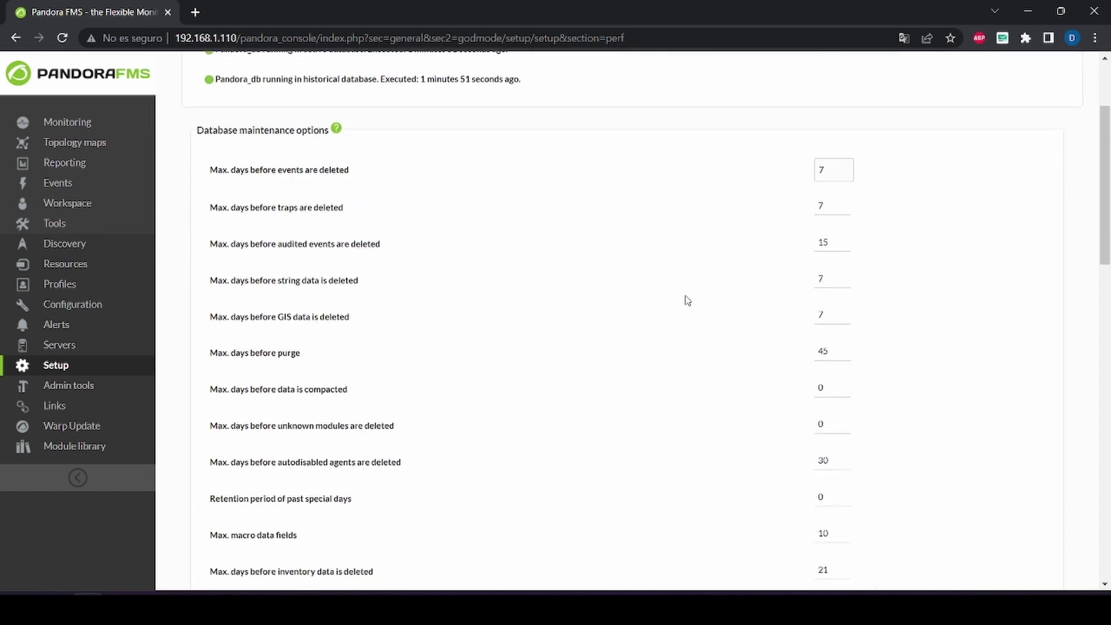
scroll(696, 310, "down", 7)
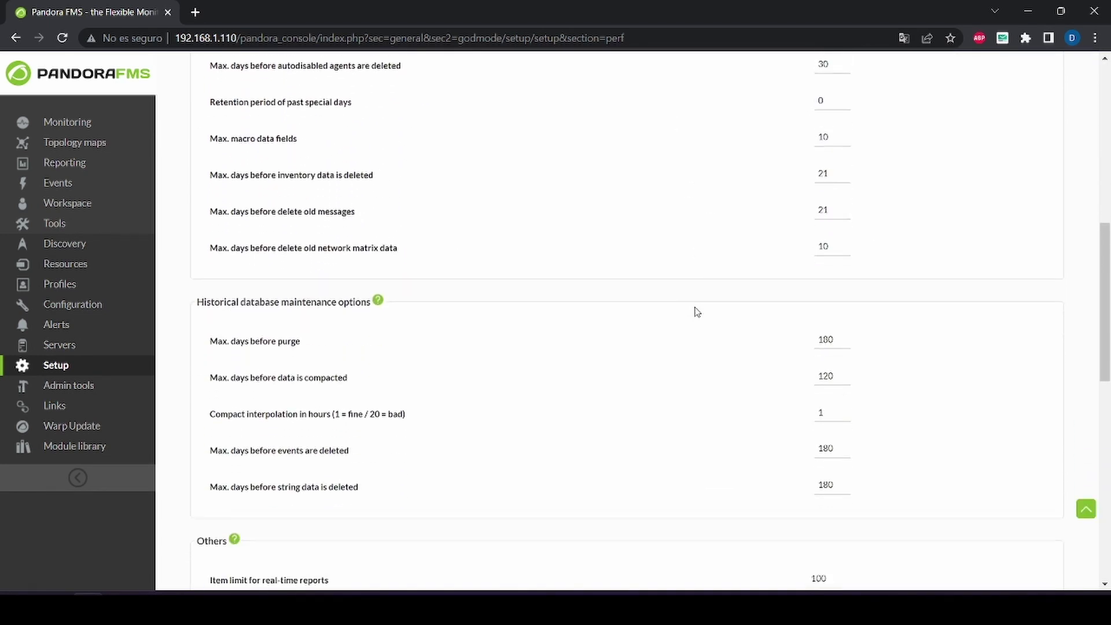
scroll(697, 312, "down", 7)
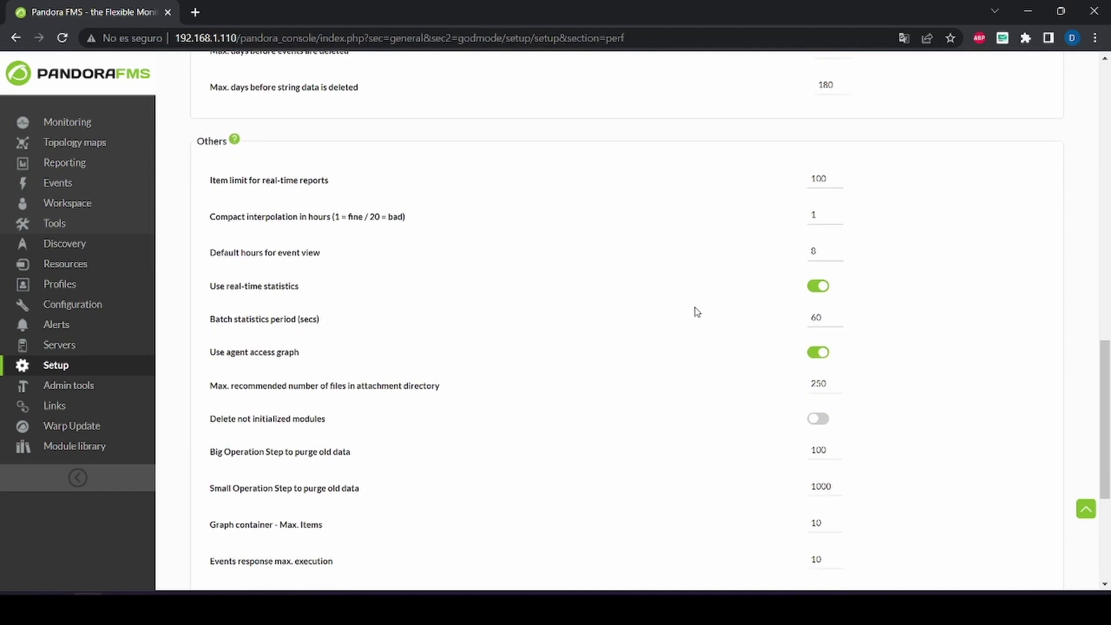
scroll(697, 312, "down", 1)
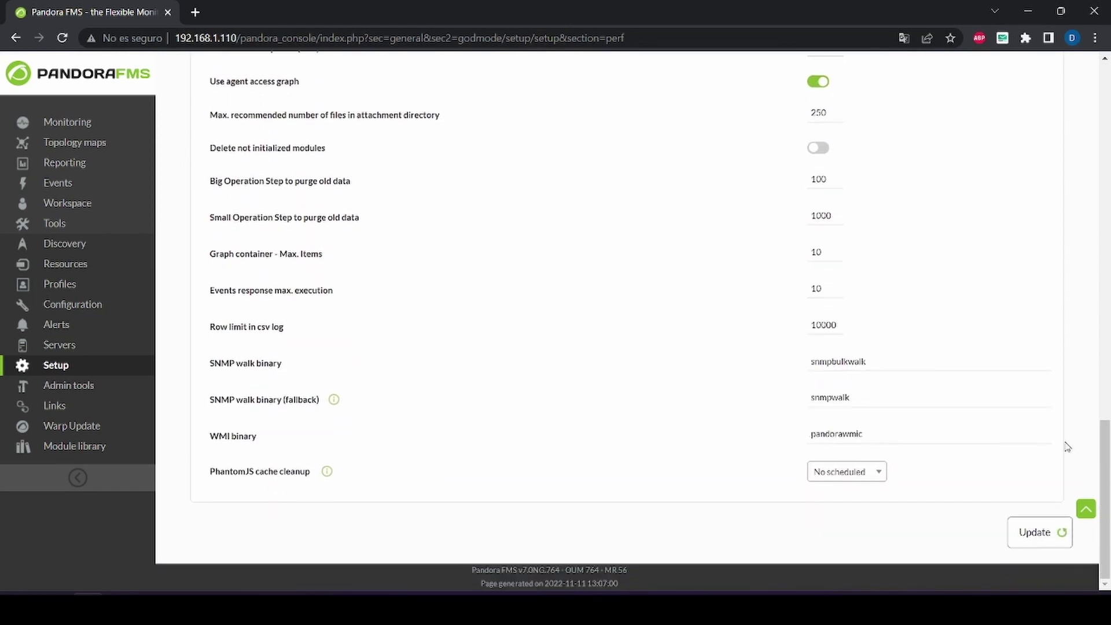
left_click_drag(1106, 468, 763, 108)
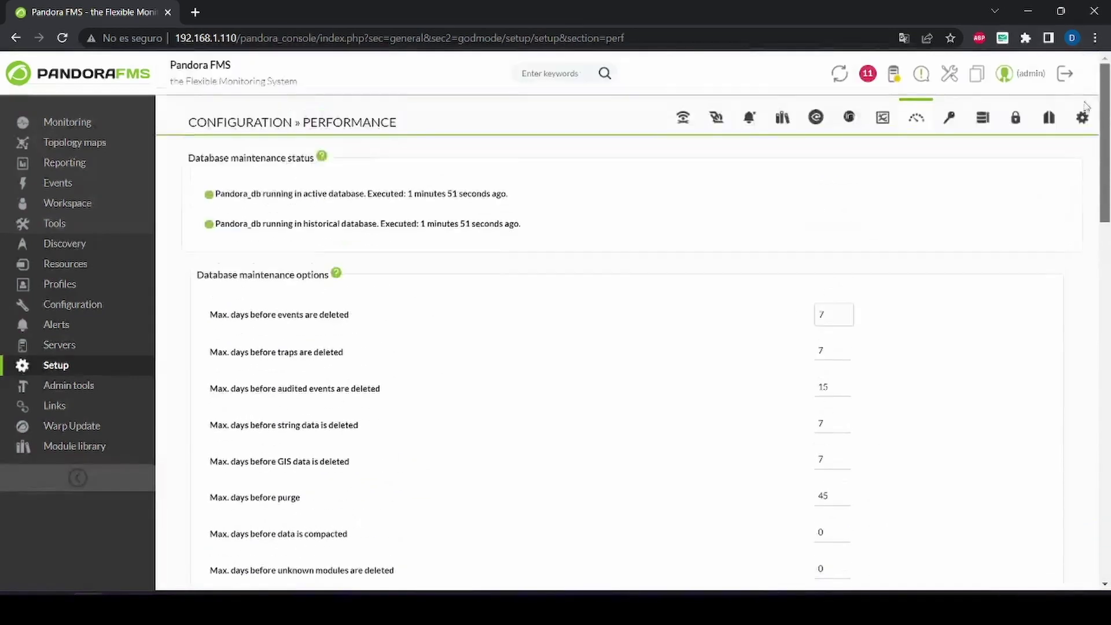